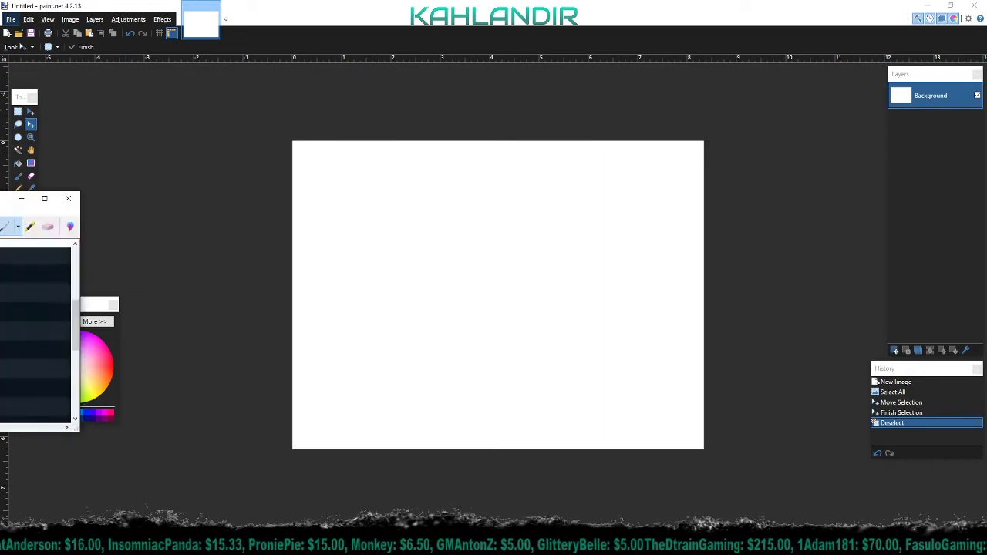
Move the Snipping Tool window off the blank canvas to the edge of the screen.
{"action": "left_click_drag", "start_coordinate": [489, 137], "coordinate": [499, 164]}
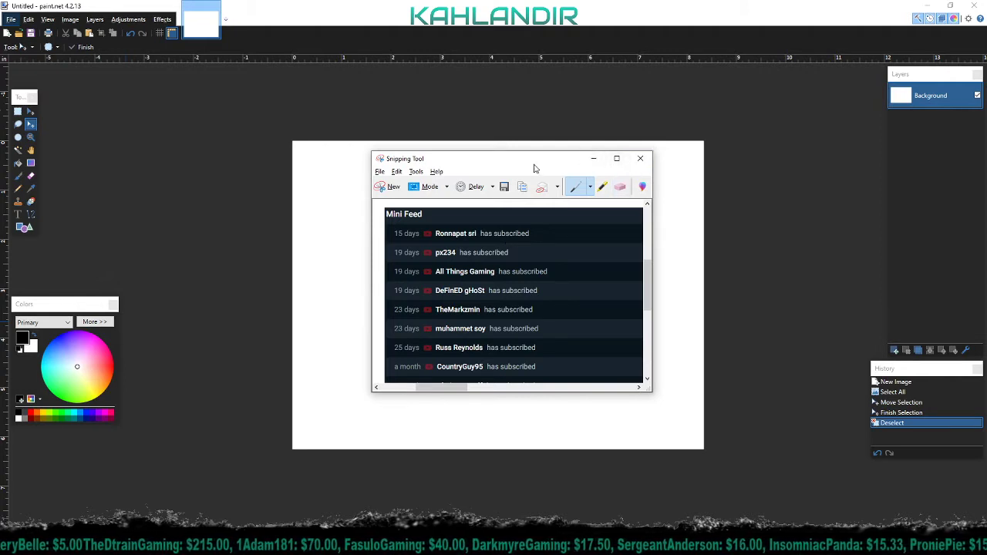
{"action": "left_click_drag", "start_coordinate": [517, 165], "coordinate": [399, 169]}
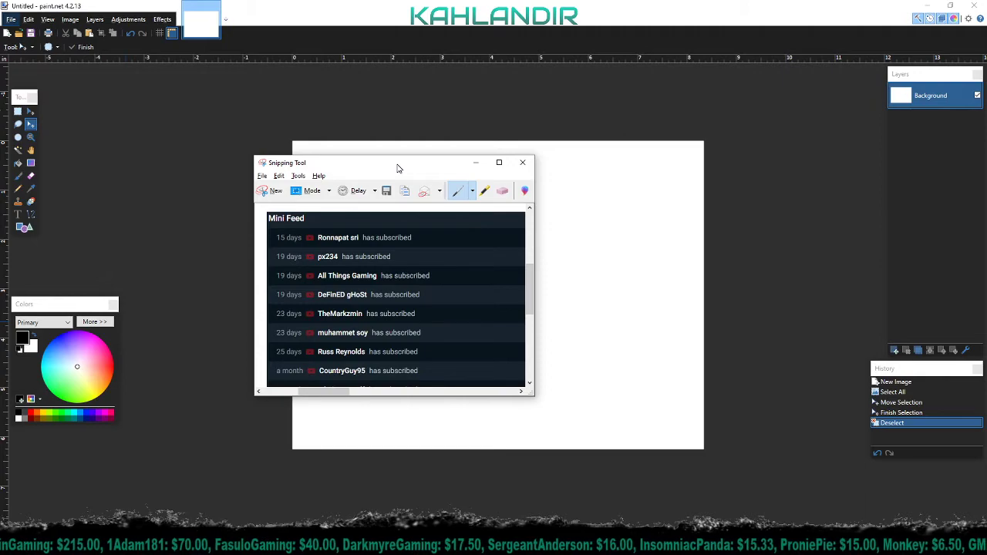
{"action": "left_click_drag", "start_coordinate": [399, 169], "coordinate": [0, 170]}
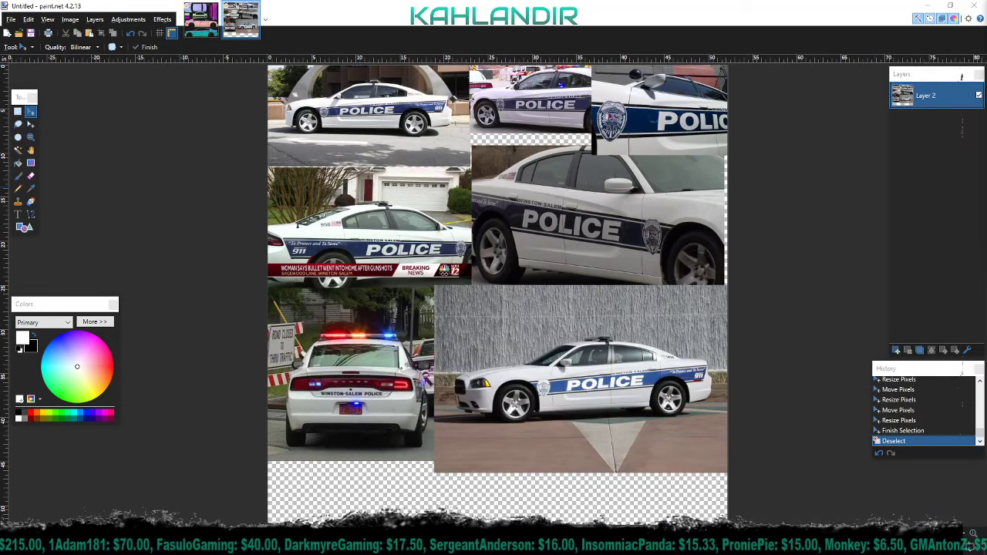
Switch to the browser and look through the image search results for Winston-Salem police cars.
{"action": "key", "text": "alt+Tab"}
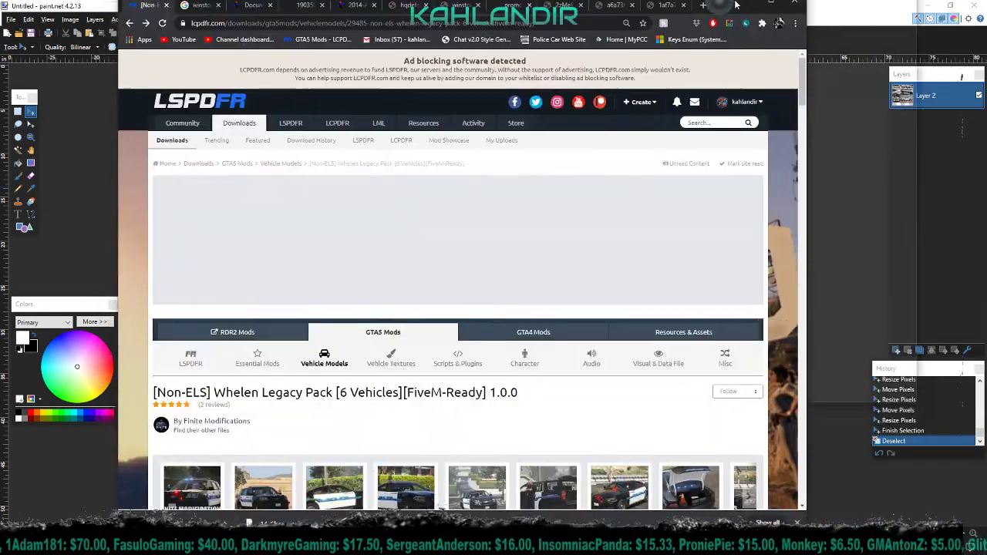
{"action": "left_click", "coordinate": [119, 8]}
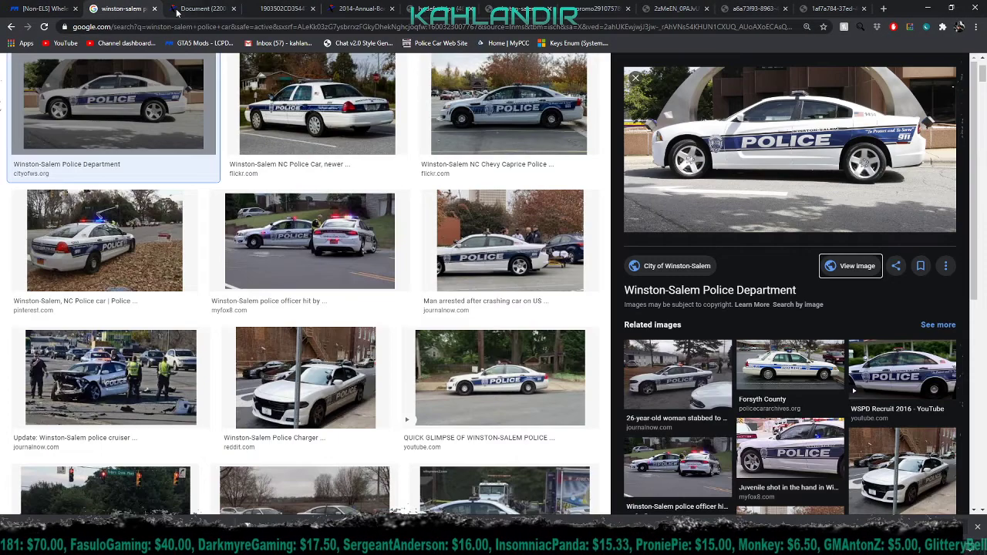
{"action": "scroll", "coordinate": [324, 251], "scroll_direction": "up", "scroll_amount": 2}
{"action": "scroll", "coordinate": [324, 250], "scroll_direction": "down", "scroll_amount": 10}
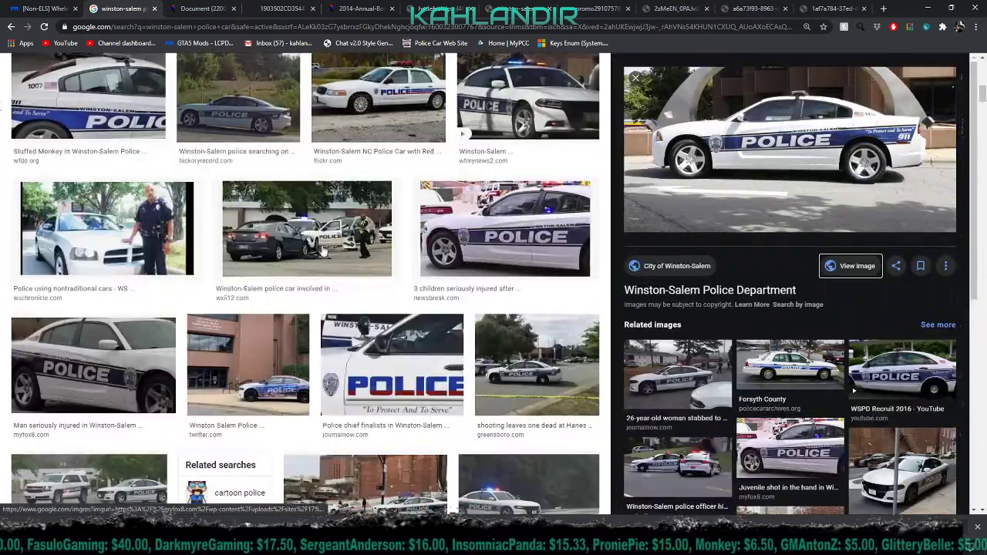
{"action": "scroll", "coordinate": [327, 254], "scroll_direction": "down", "scroll_amount": 5}
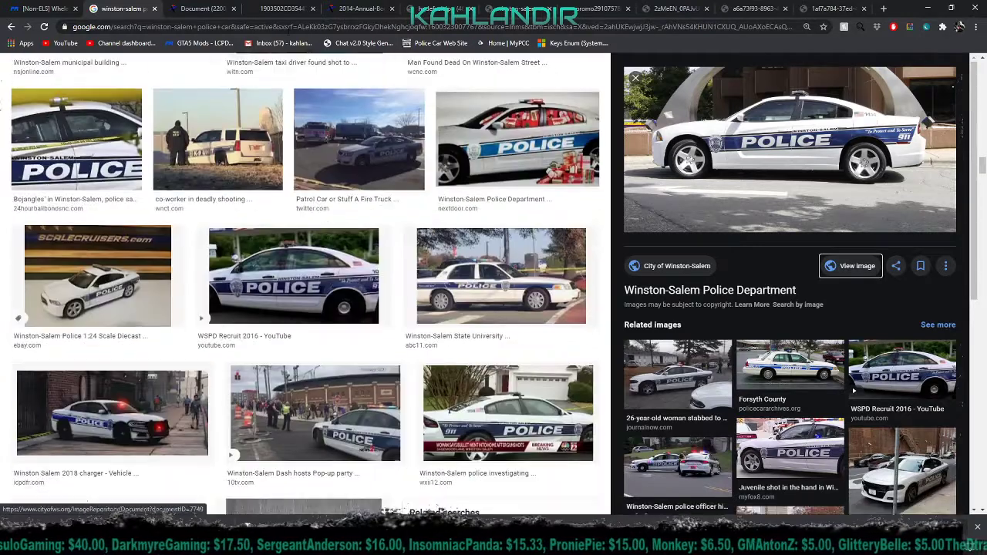
Review the reference photos of Winston-Salem police Chargers that are already open in the browser, covering side, front and rear views.
{"action": "left_click", "coordinate": [201, 9]}
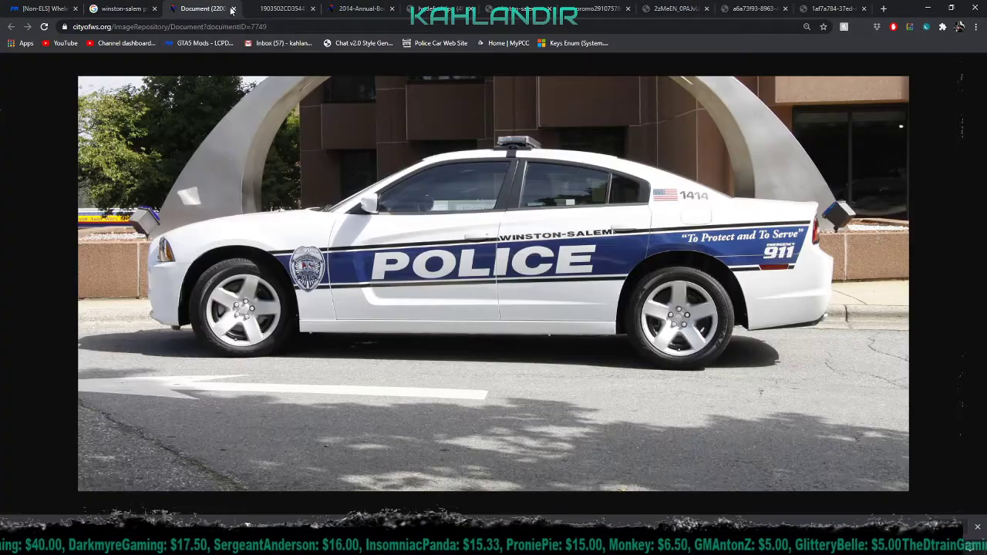
{"action": "left_click", "coordinate": [278, 9]}
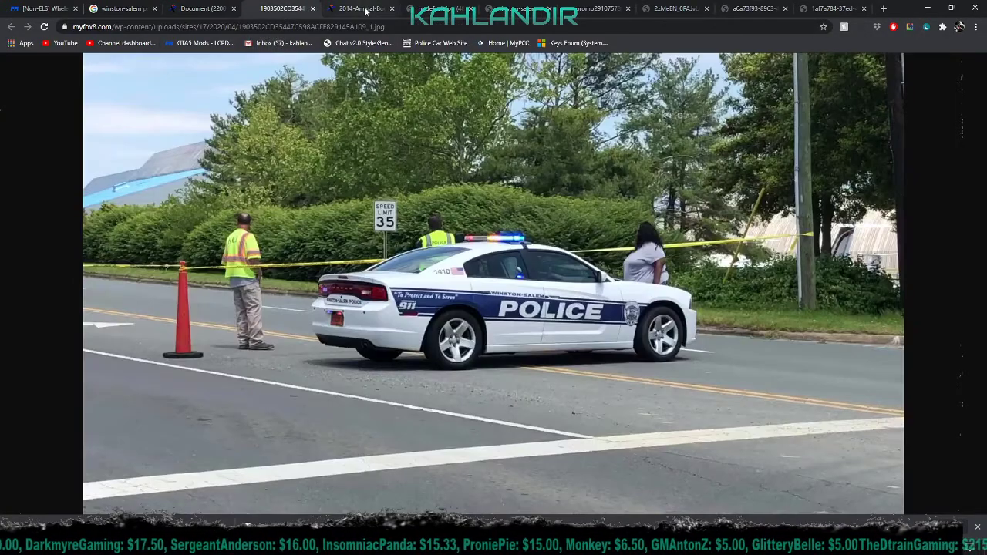
{"action": "left_click", "coordinate": [359, 9]}
{"action": "left_click", "coordinate": [437, 9]}
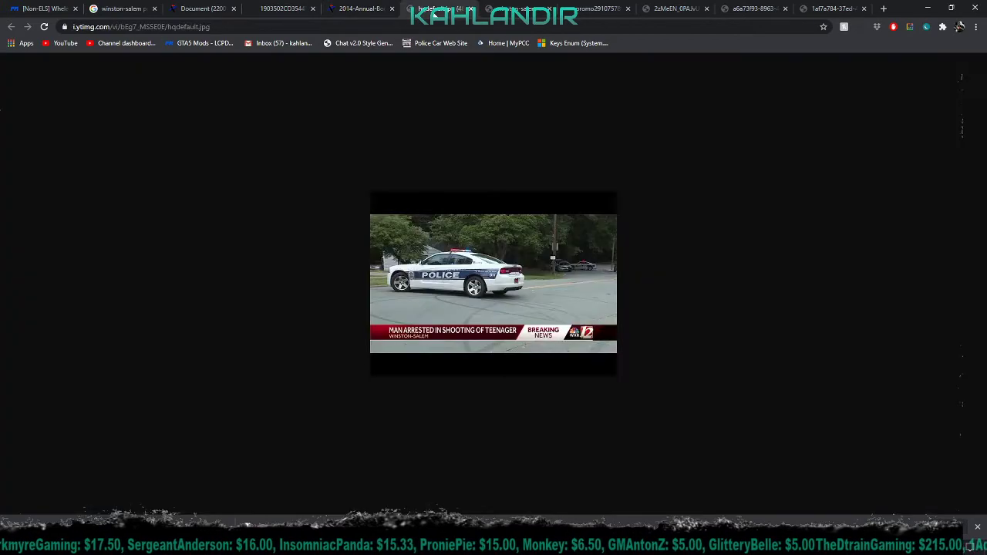
{"action": "left_click", "coordinate": [518, 9]}
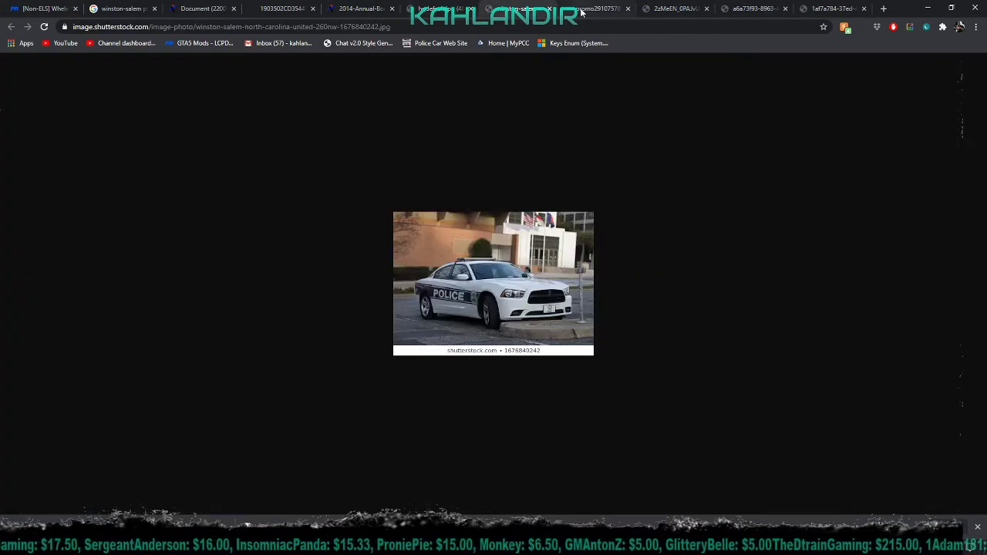
{"action": "left_click", "coordinate": [583, 10]}
{"action": "left_click", "coordinate": [666, 10]}
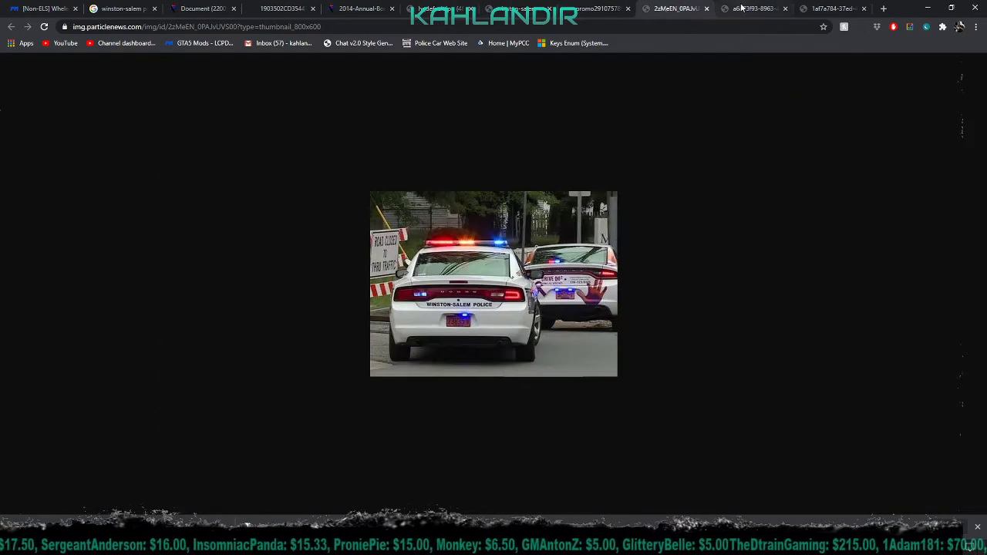
{"action": "left_click", "coordinate": [744, 8]}
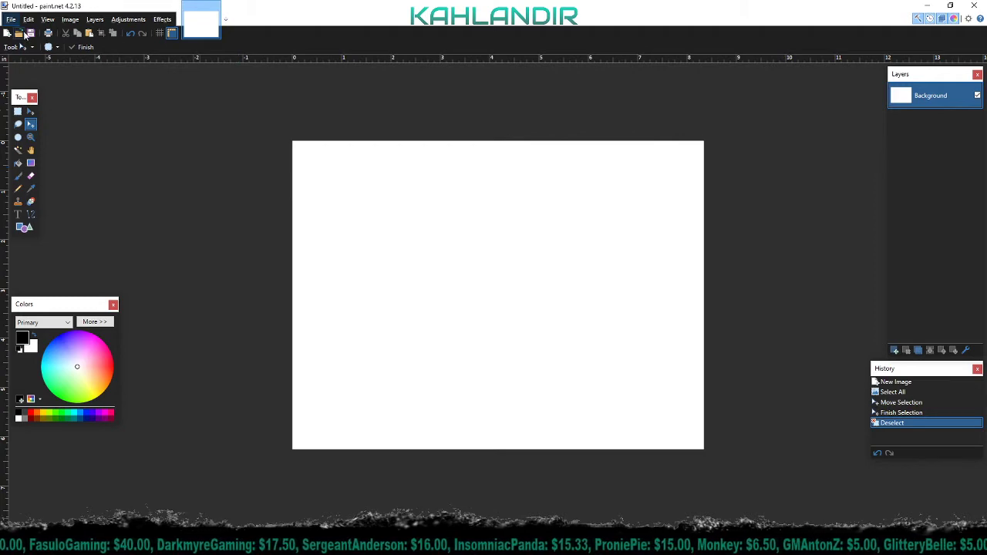
Start opening an image in paint.net and browse from GTA V Mods through VEHICLES and MODELS to the Finite Mods Non-ELS Legacy Pack folder.
{"action": "left_click", "coordinate": [20, 35]}
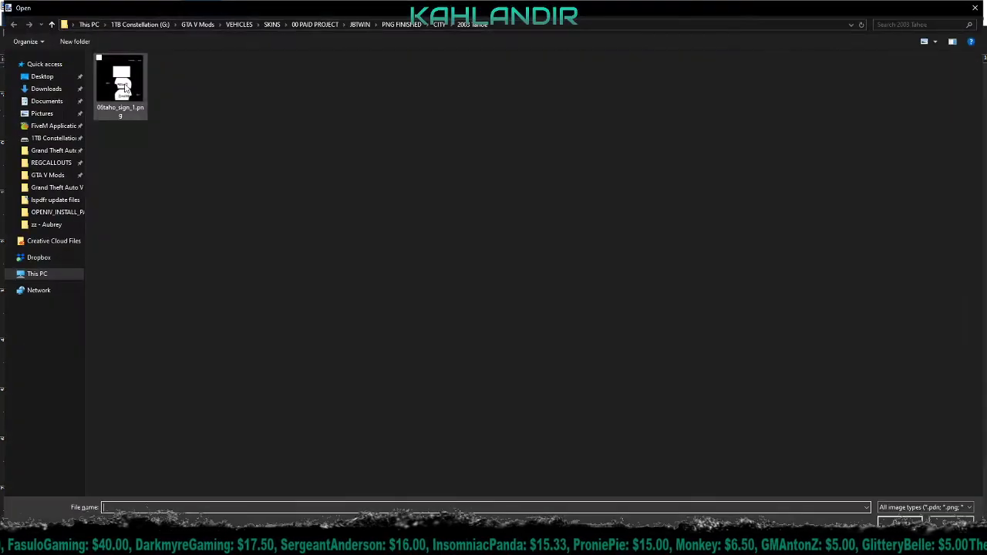
{"action": "left_click", "coordinate": [199, 24]}
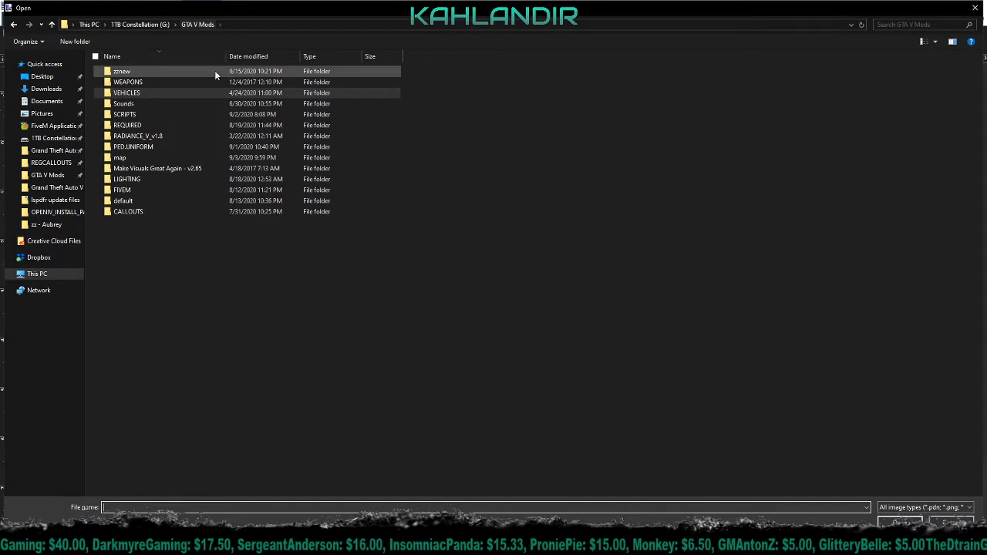
{"action": "double_click", "coordinate": [143, 92]}
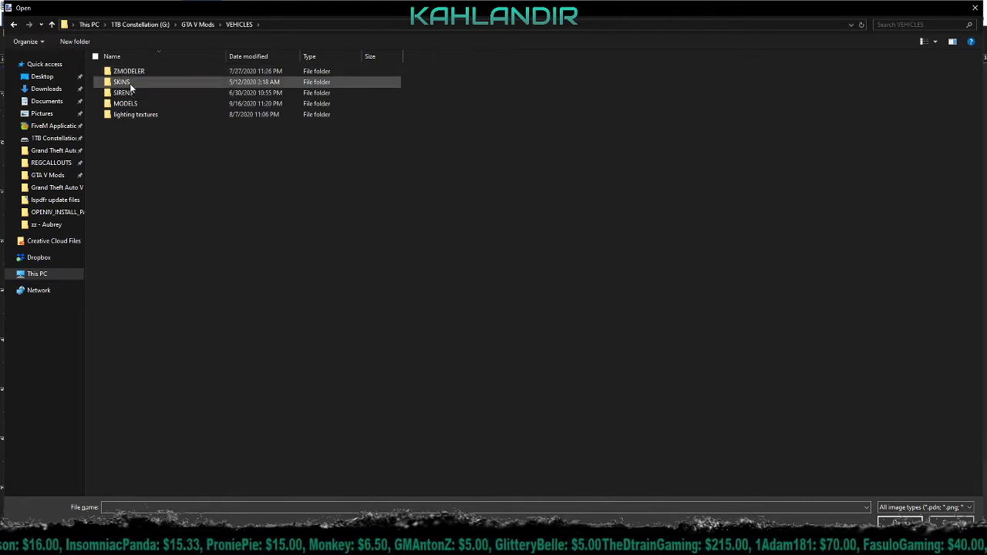
{"action": "double_click", "coordinate": [127, 103]}
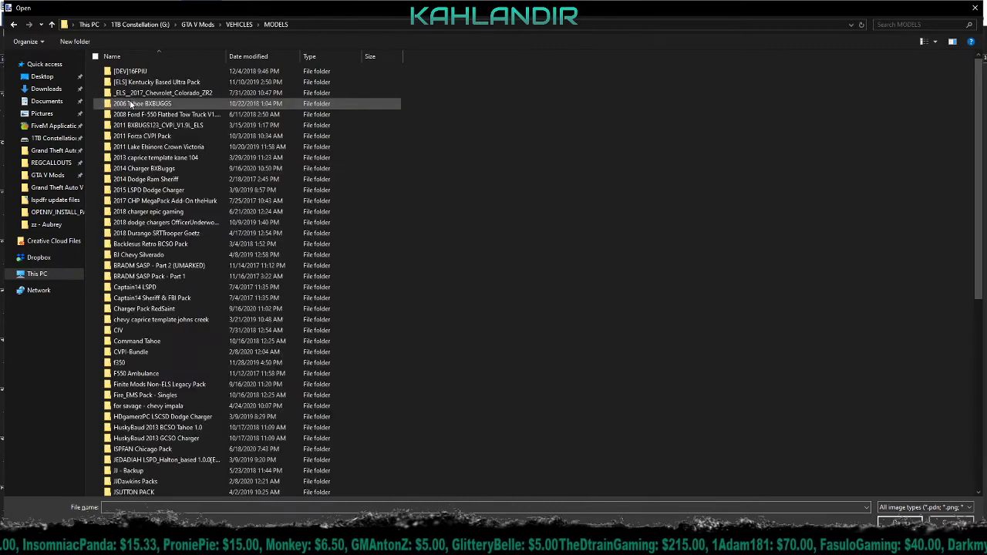
{"action": "scroll", "coordinate": [602, 150], "scroll_direction": "down", "scroll_amount": 1}
{"action": "scroll", "coordinate": [603, 151], "scroll_direction": "down", "scroll_amount": 9}
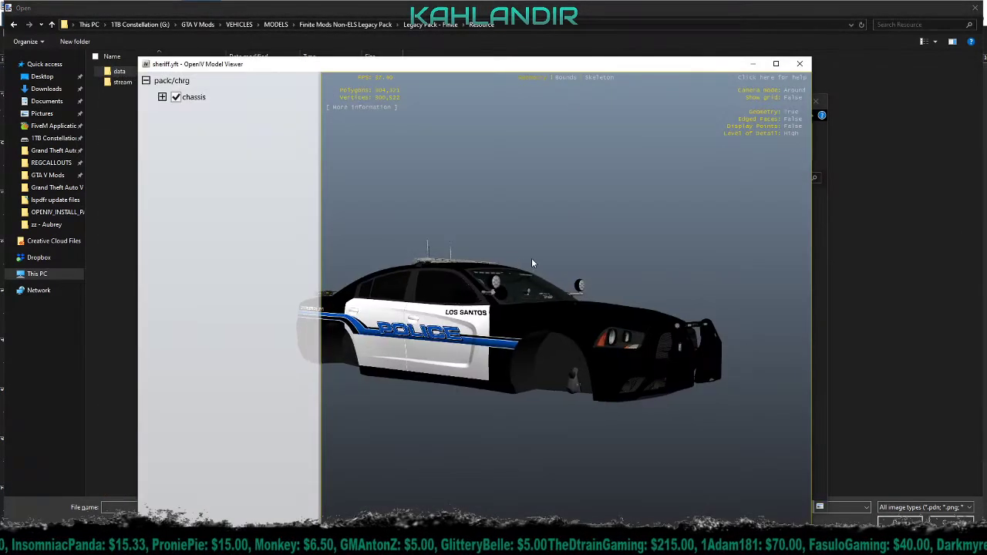
Inspect both sides of the sheriff.yft Charger model in the OpenIV model viewer and put OpenIV away.
{"action": "left_click_drag", "start_coordinate": [531, 263], "coordinate": [568, 297]}
{"action": "left_click_drag", "start_coordinate": [423, 287], "coordinate": [332, 308]}
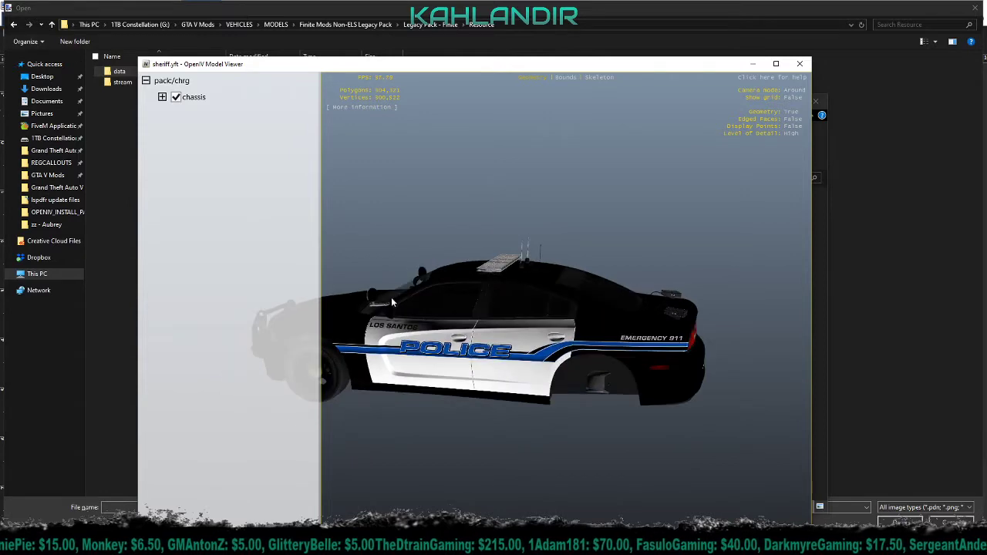
{"action": "left_click_drag", "start_coordinate": [395, 302], "coordinate": [475, 351]}
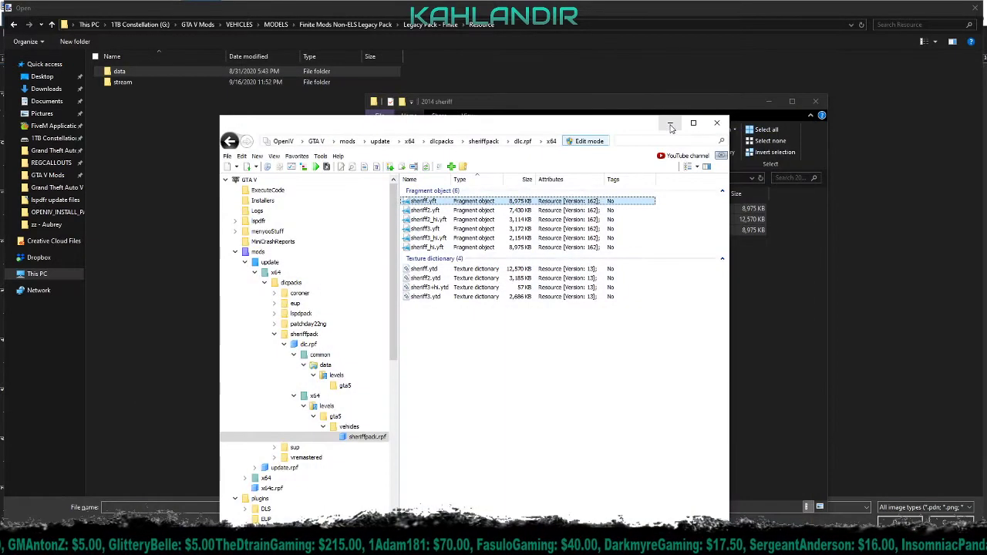
{"action": "left_click", "coordinate": [672, 125]}
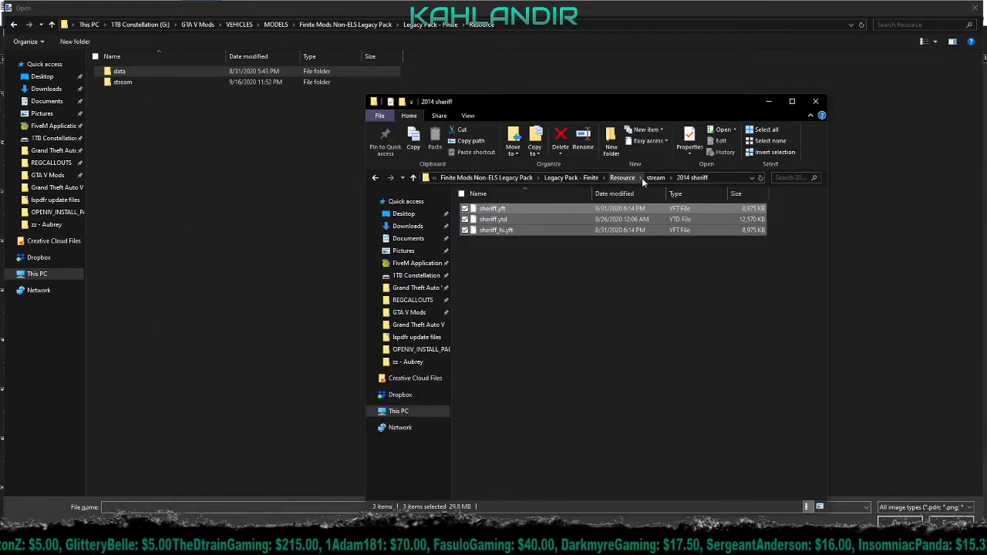
Open the template chgr_sign_1 (2014).png from the Templates folder of Legacy Pack - Finite.
{"action": "left_click", "coordinate": [590, 178]}
{"action": "left_click", "coordinate": [431, 24]}
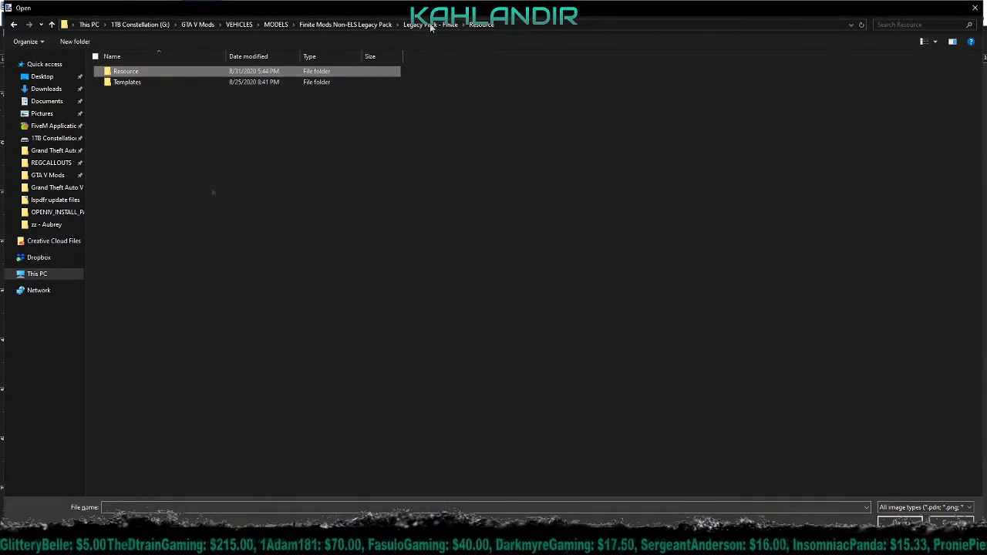
{"action": "double_click", "coordinate": [232, 84]}
{"action": "double_click", "coordinate": [143, 92]}
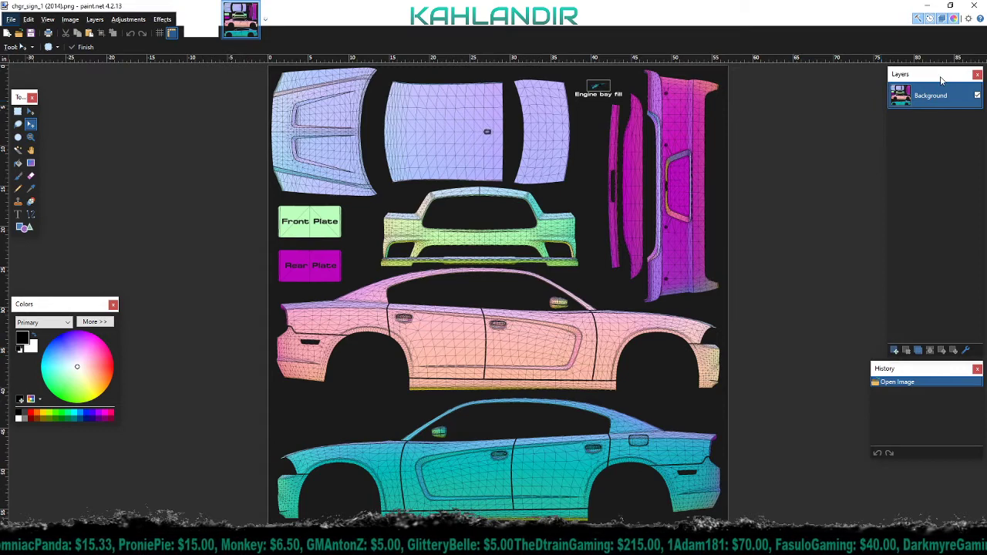
Add a new layer above the template and draw a diagonal black-to-white gradient across it.
{"action": "left_click", "coordinate": [941, 21]}
{"action": "left_click", "coordinate": [941, 21]}
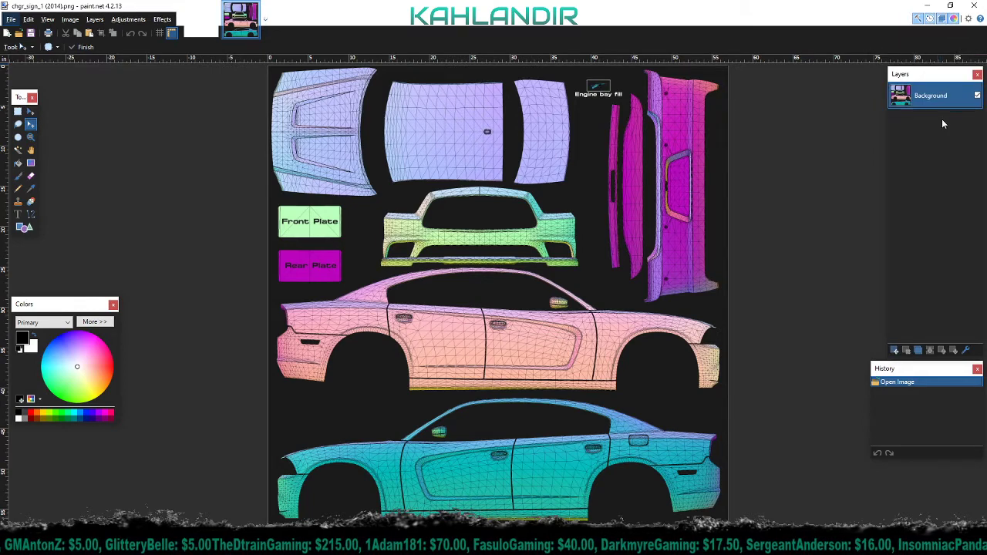
{"action": "left_click", "coordinate": [895, 351]}
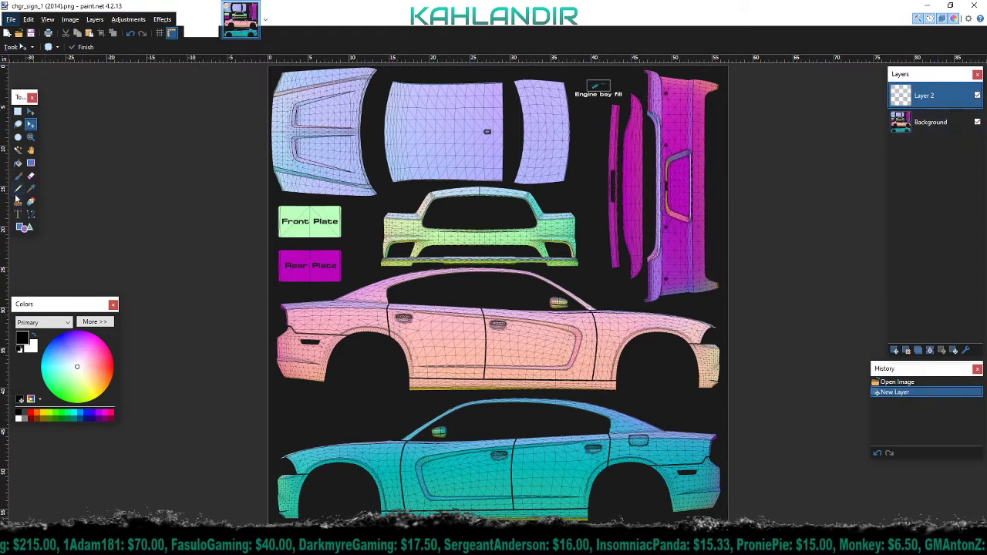
{"action": "left_click", "coordinate": [31, 214]}
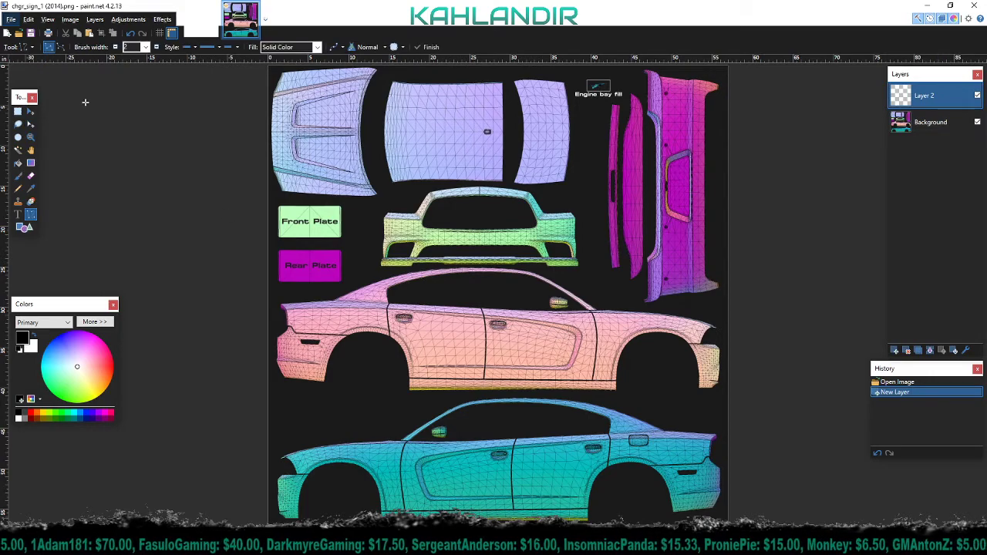
{"action": "left_click", "coordinate": [157, 48]}
{"action": "key", "text": "g"}
{"action": "left_click_drag", "start_coordinate": [370, 186], "coordinate": [545, 337]}
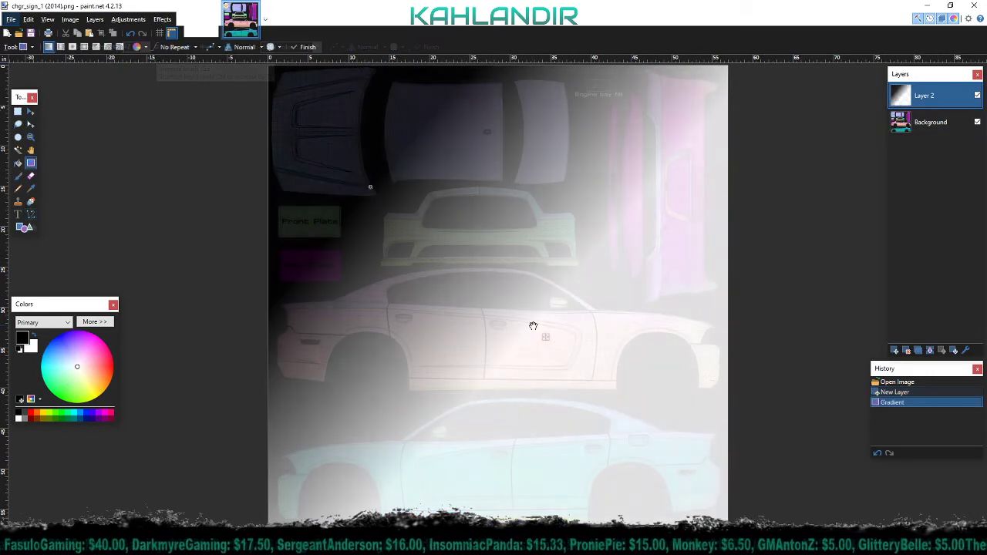
Check the gradient layer's opacity in its properties, leave it at 255, and delete the layer.
{"action": "double_click", "coordinate": [929, 100]}
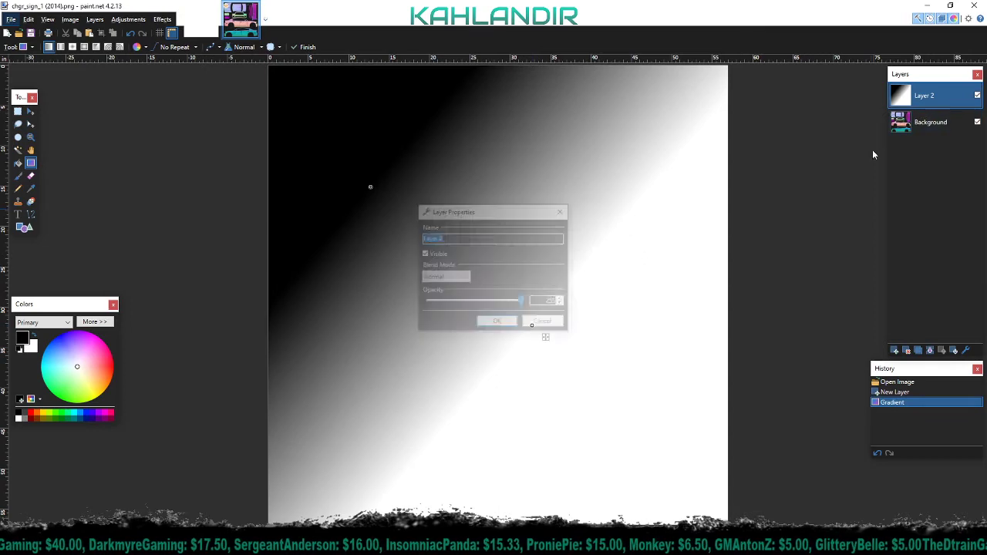
{"action": "left_click_drag", "start_coordinate": [522, 301], "coordinate": [532, 322]}
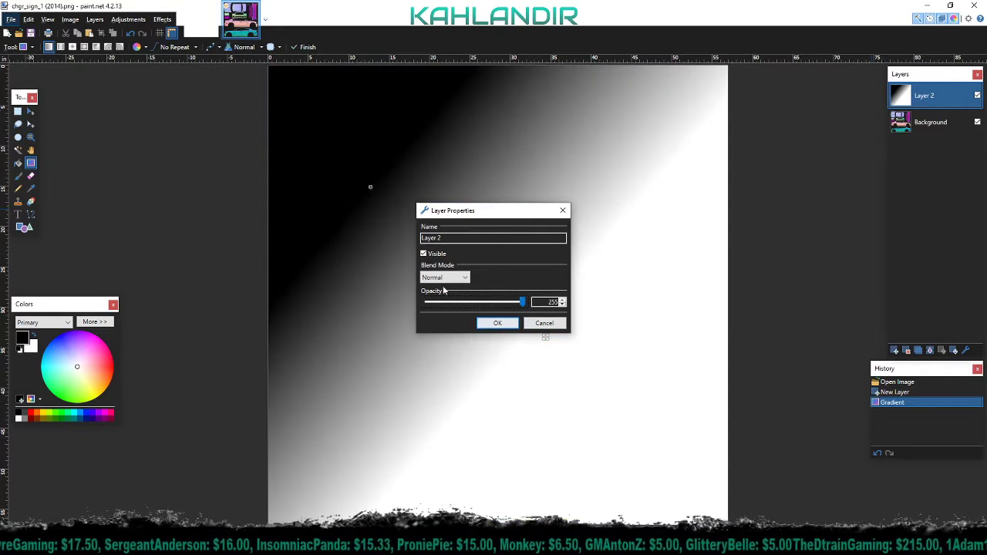
{"action": "left_click", "coordinate": [497, 324]}
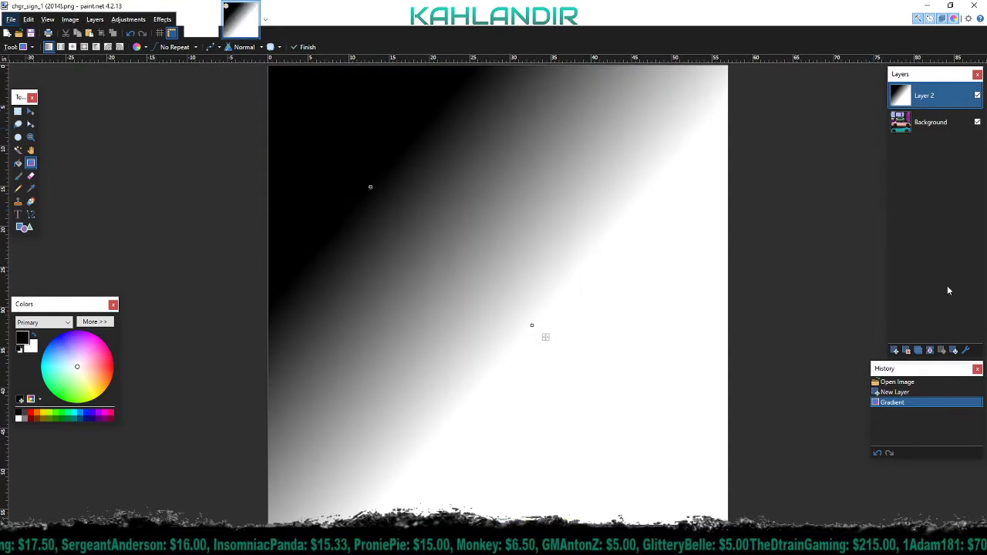
{"action": "left_click", "coordinate": [907, 351]}
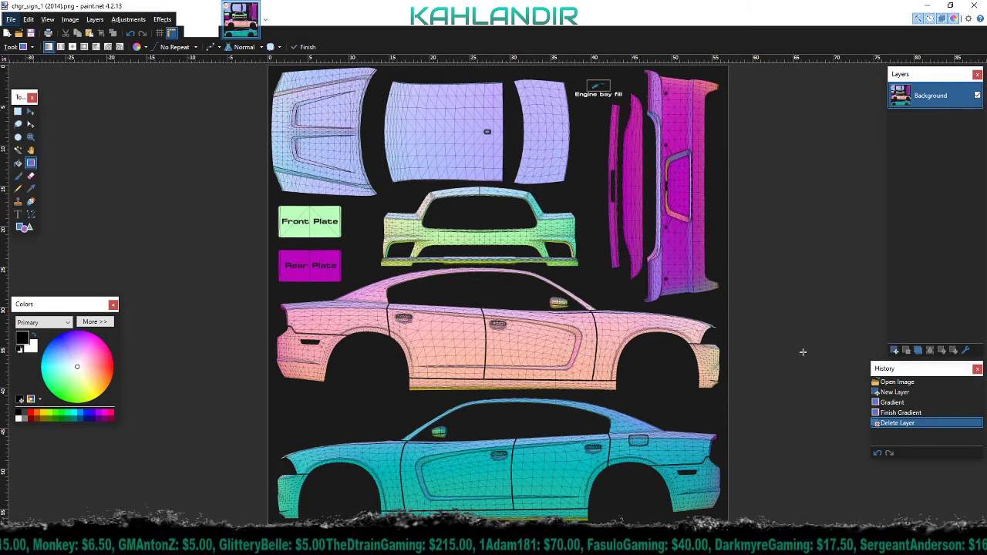
Add a new layer above the template and name it "white".
{"action": "left_click", "coordinate": [895, 350]}
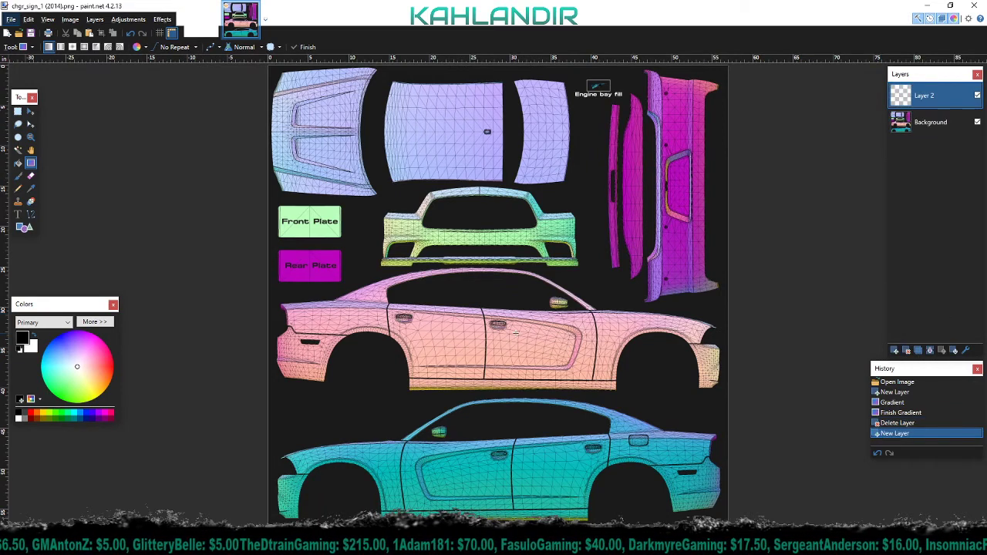
{"action": "scroll", "coordinate": [516, 332], "scroll_direction": "up", "scroll_amount": 3}
{"action": "scroll", "coordinate": [493, 308], "scroll_direction": "down", "scroll_amount": 2}
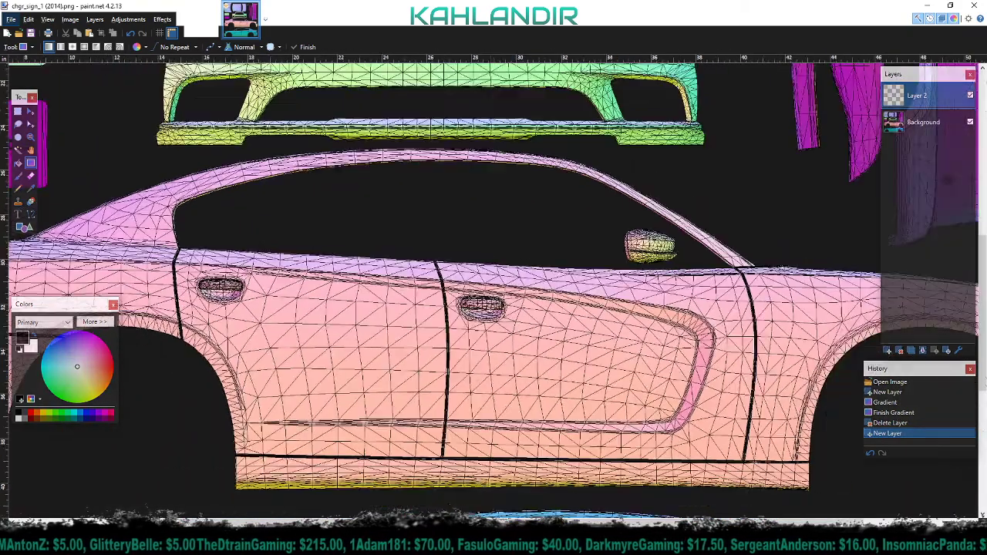
{"action": "scroll", "coordinate": [497, 260], "scroll_direction": "down", "scroll_amount": 1}
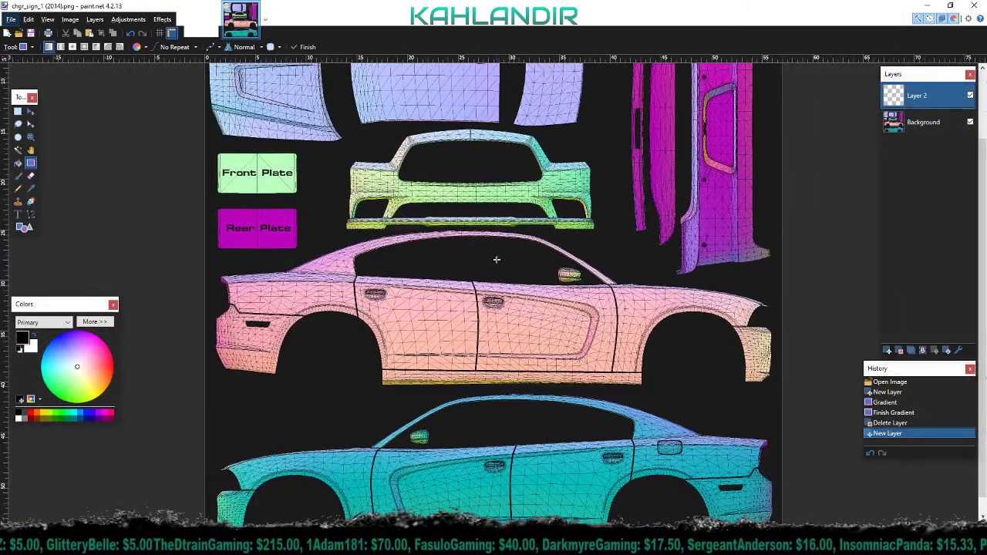
{"action": "double_click", "coordinate": [928, 108]}
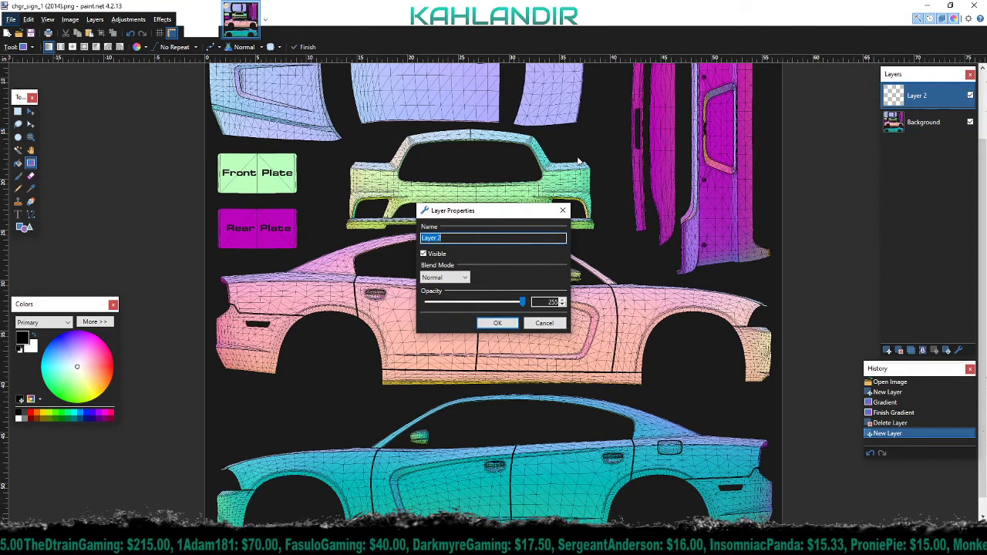
{"action": "type", "text": "white"}
{"action": "key", "text": "Return"}
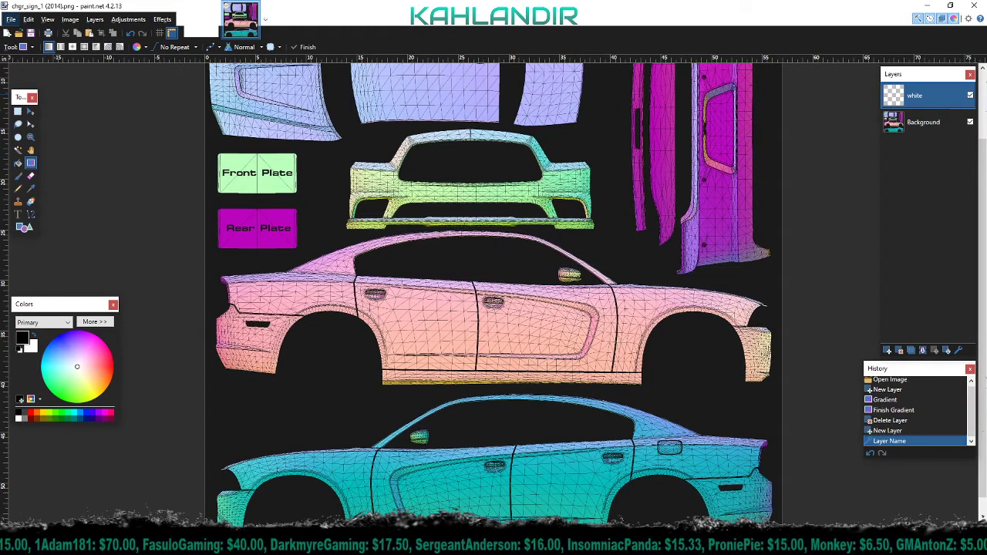
Flood the "white" layer with solid white using the Paint Bucket, and hide the layer.
{"action": "left_click", "coordinate": [18, 164]}
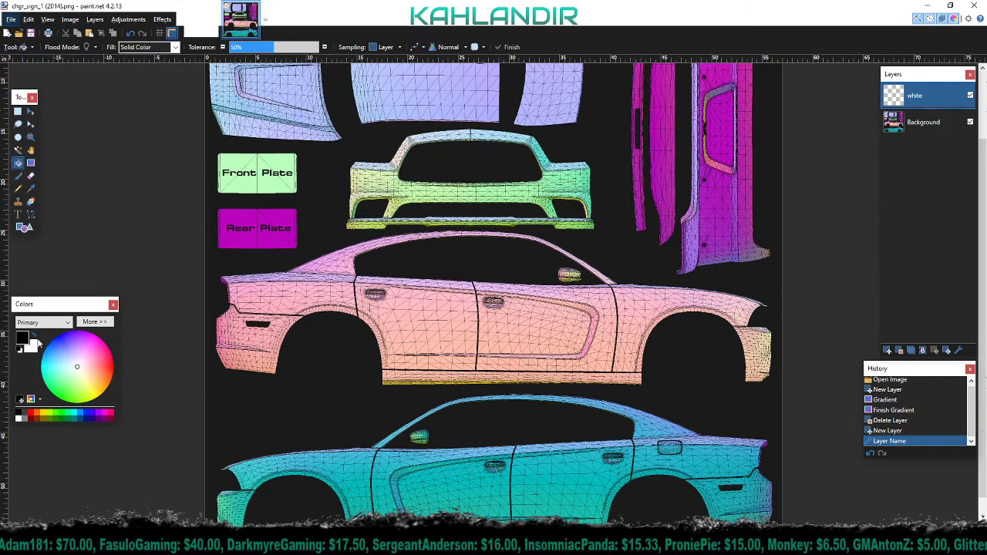
{"action": "left_click", "coordinate": [34, 340]}
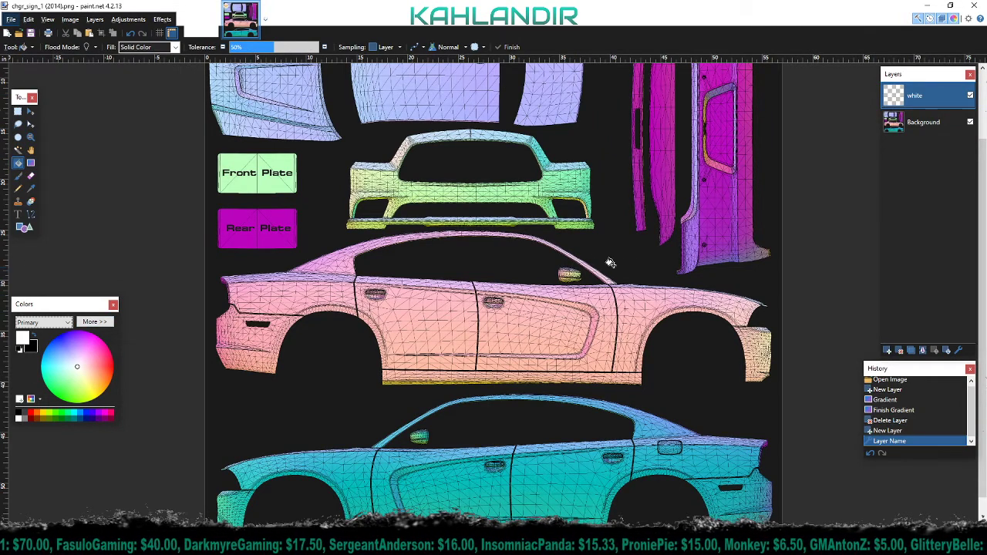
{"action": "left_click", "coordinate": [460, 205]}
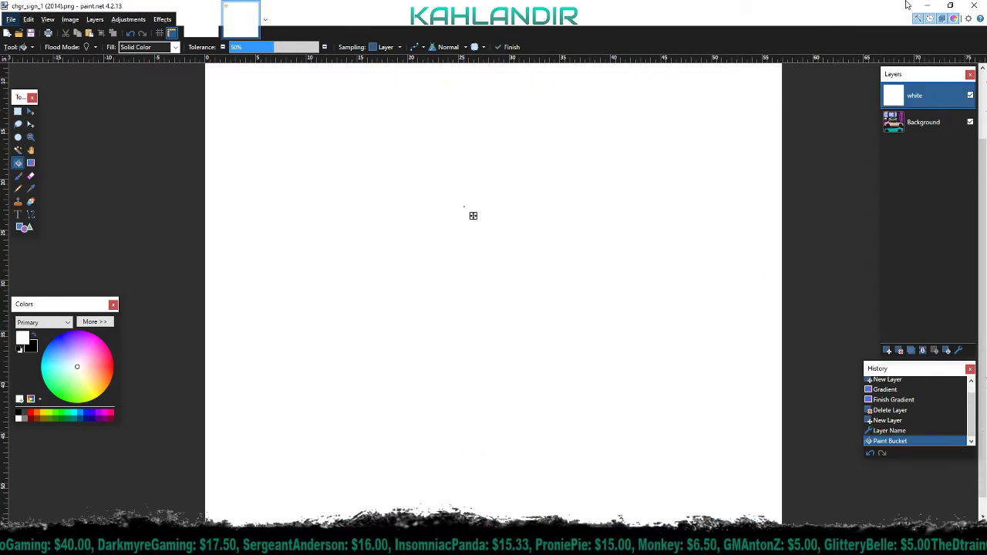
{"action": "left_click", "coordinate": [970, 97]}
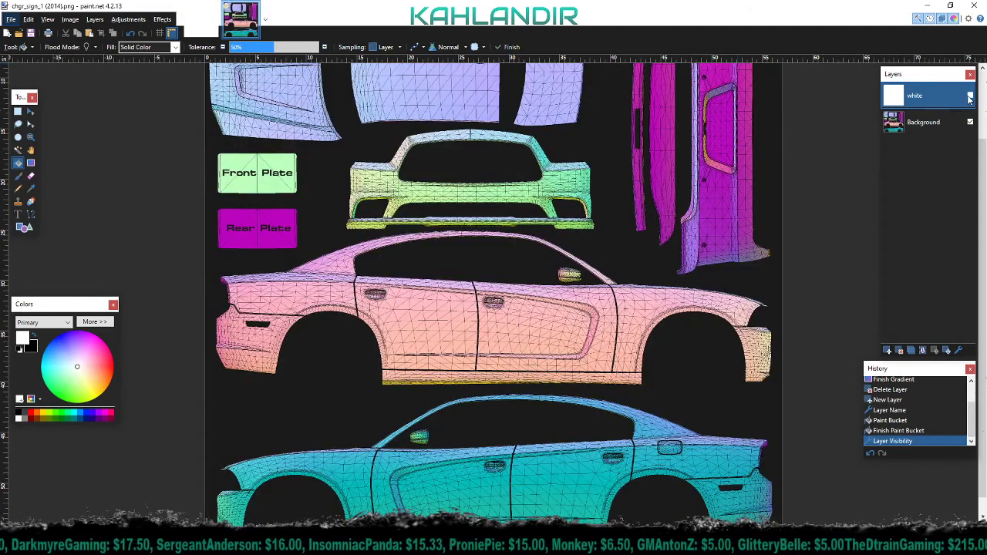
{"action": "left_click", "coordinate": [970, 97]}
{"action": "left_click", "coordinate": [970, 97]}
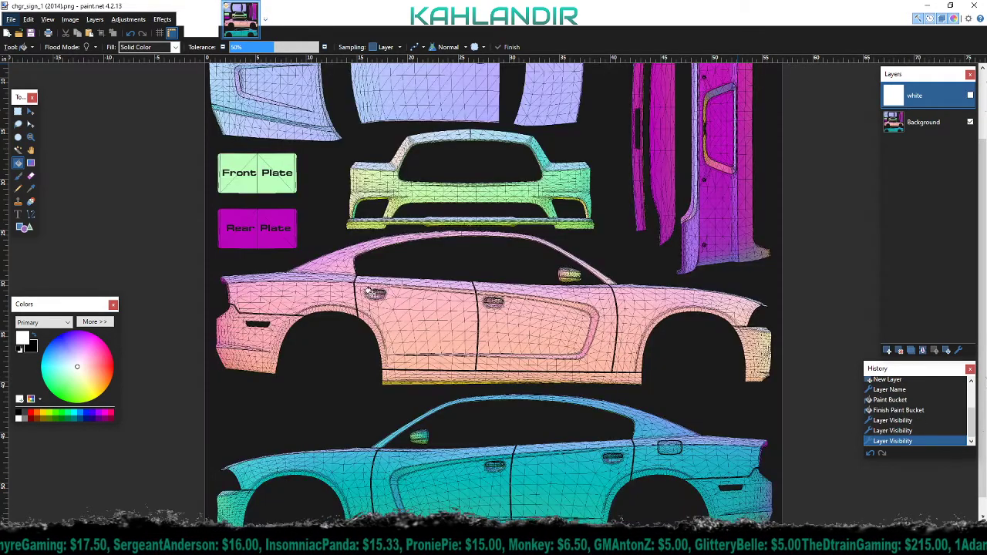
Add a new layer above the white one, name it "stripe right", and activate the Line/Curve tool.
{"action": "left_click", "coordinate": [17, 214]}
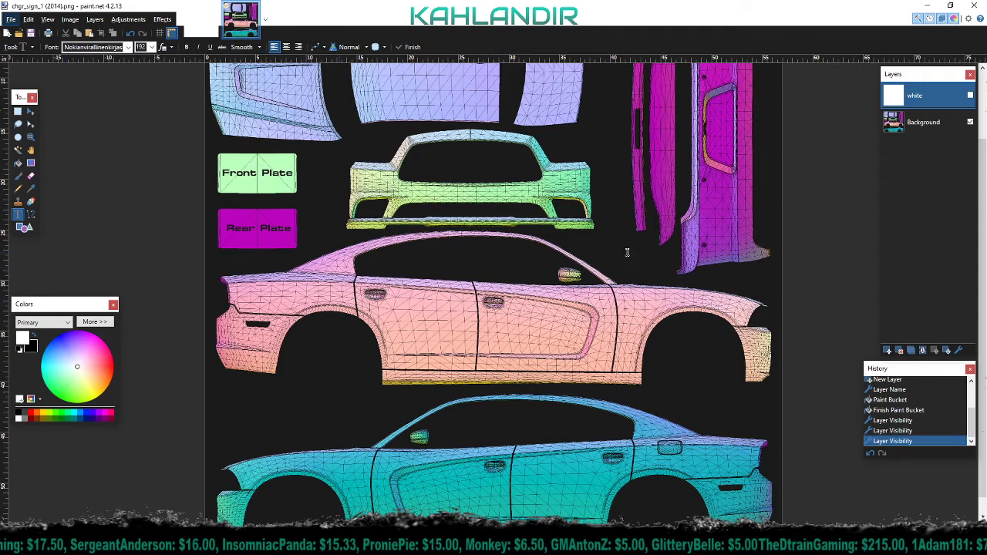
{"action": "left_click", "coordinate": [886, 350]}
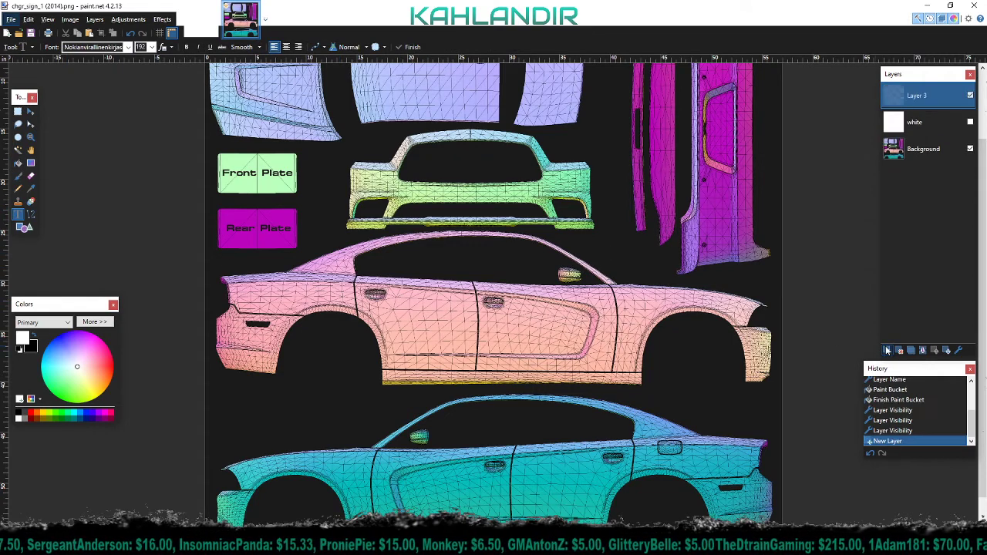
{"action": "double_click", "coordinate": [939, 100]}
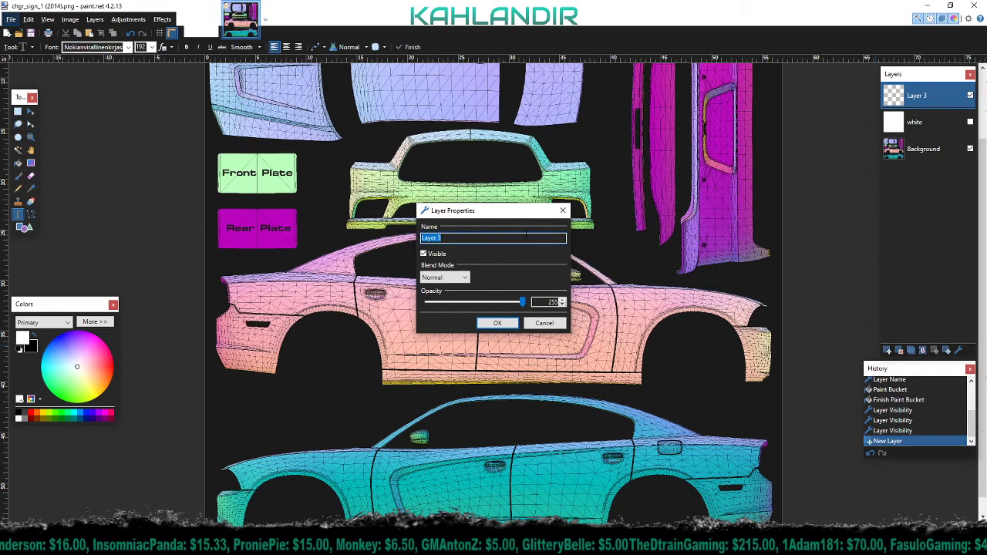
{"action": "type", "text": "stripe ri"}
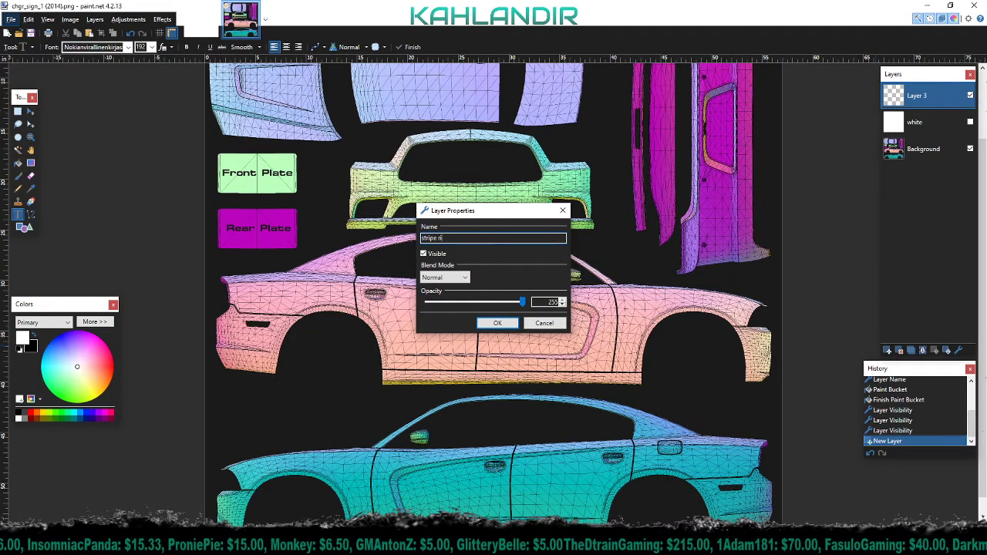
{"action": "type", "text": "ght"}
{"action": "key", "text": "Return"}
{"action": "key", "text": "o"}
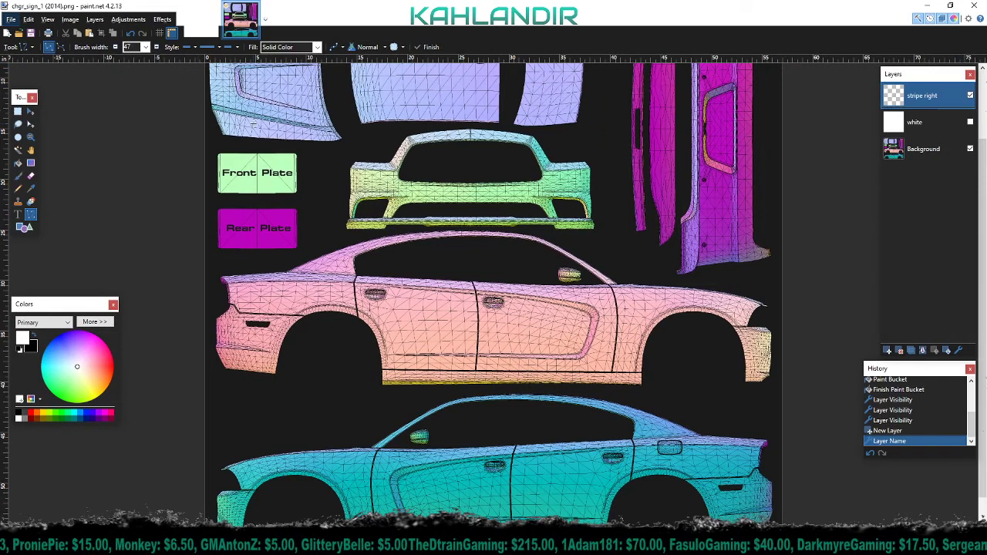
Add another layer at the top of the stack and name it "stripe left".
{"action": "scroll", "coordinate": [256, 123], "scroll_direction": "down", "scroll_amount": 1}
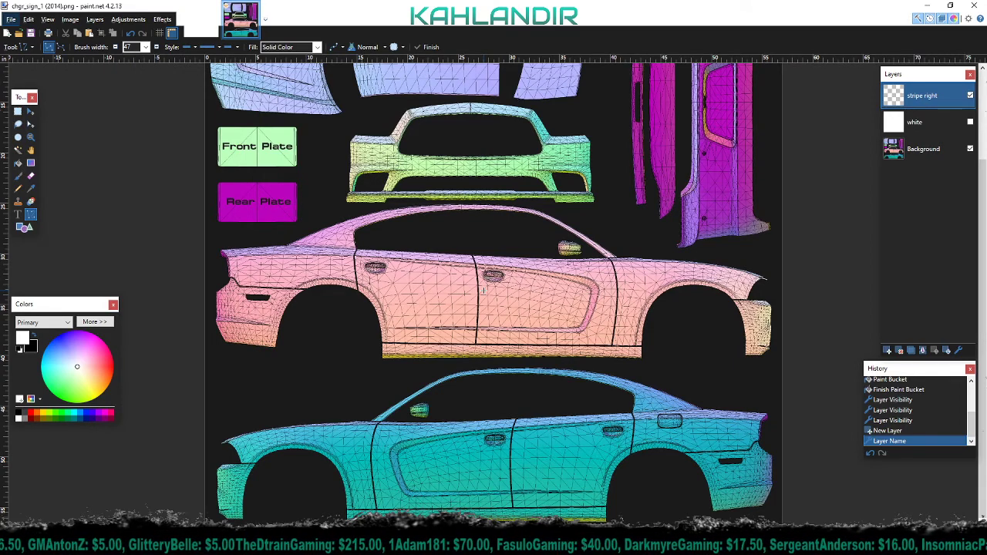
{"action": "key", "text": "ctrl+shift+n"}
{"action": "key", "text": "F4"}
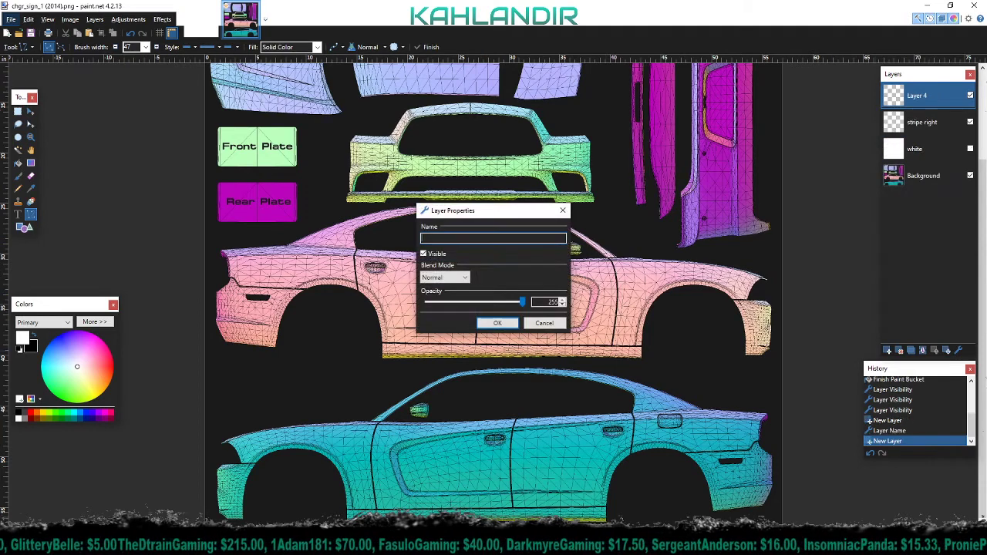
{"action": "type", "text": "stripe left"}
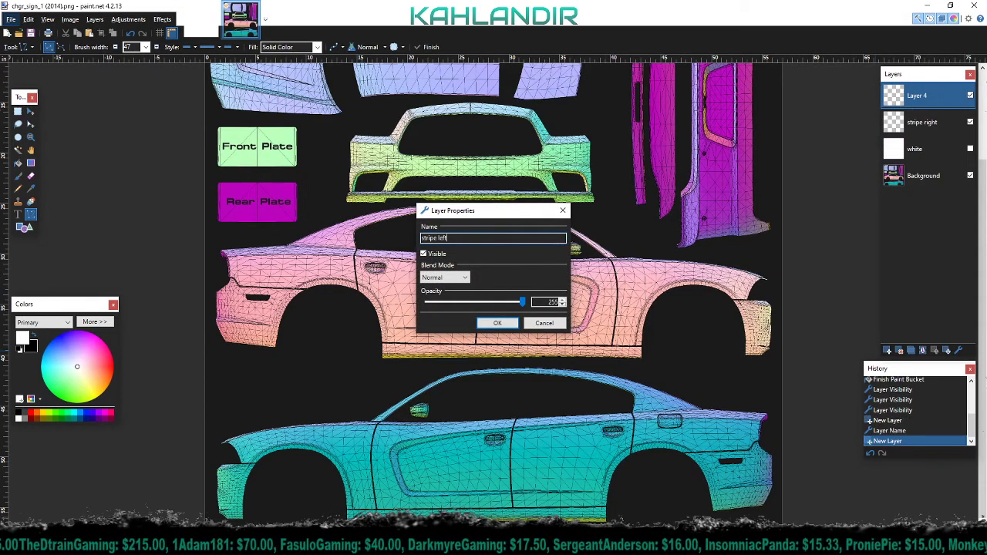
{"action": "key", "text": "Return"}
Draw a white line, brush width 47, across the pink car side on "stripe right" and across the teal side on "stripe left".
{"action": "left_click", "coordinate": [921, 122]}
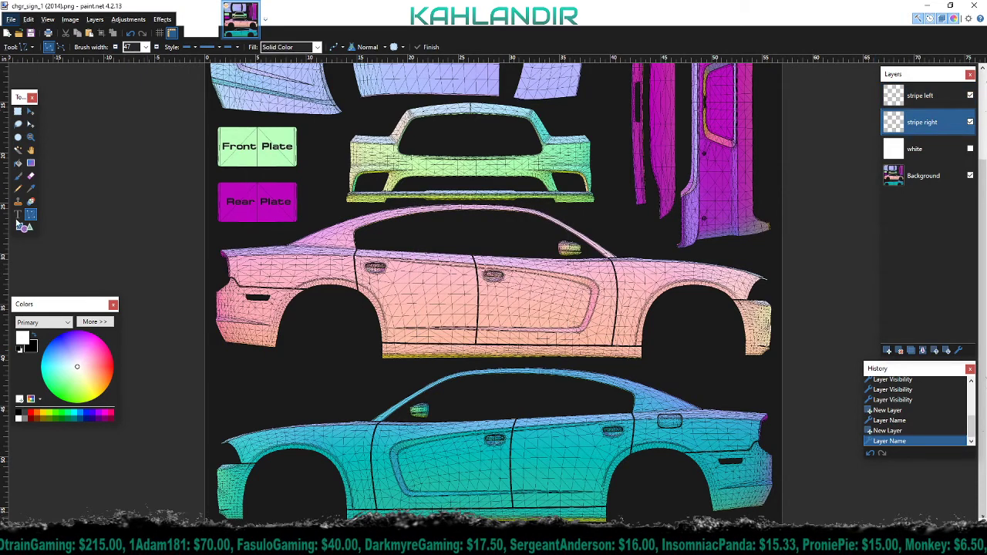
{"action": "left_click_drag", "start_coordinate": [150, 247], "coordinate": [807, 314]}
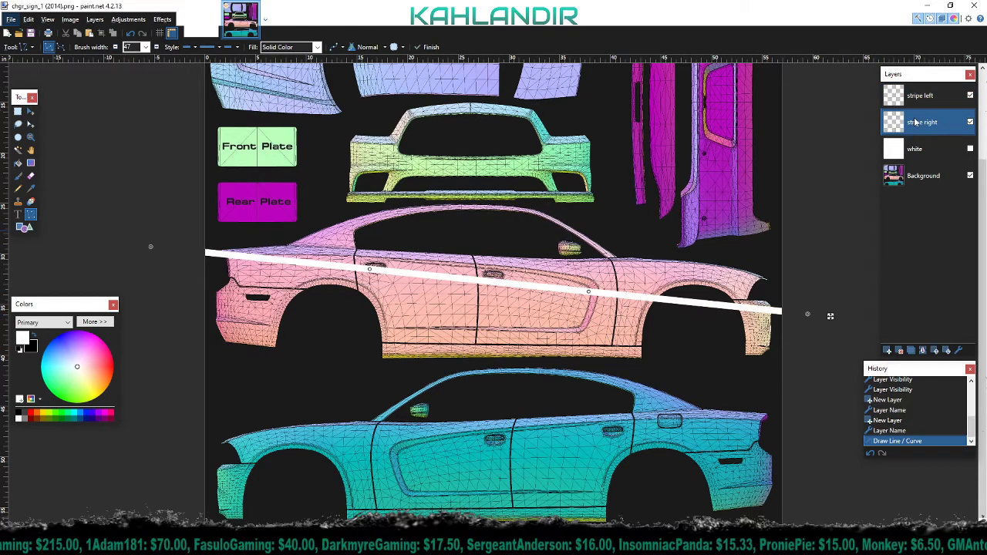
{"action": "left_click", "coordinate": [922, 99]}
{"action": "left_click_drag", "start_coordinate": [774, 446], "coordinate": [140, 470]}
Toggle the "stripe left" and "stripe right" layers off and on to check which stripe each one holds.
{"action": "left_click", "coordinate": [971, 95]}
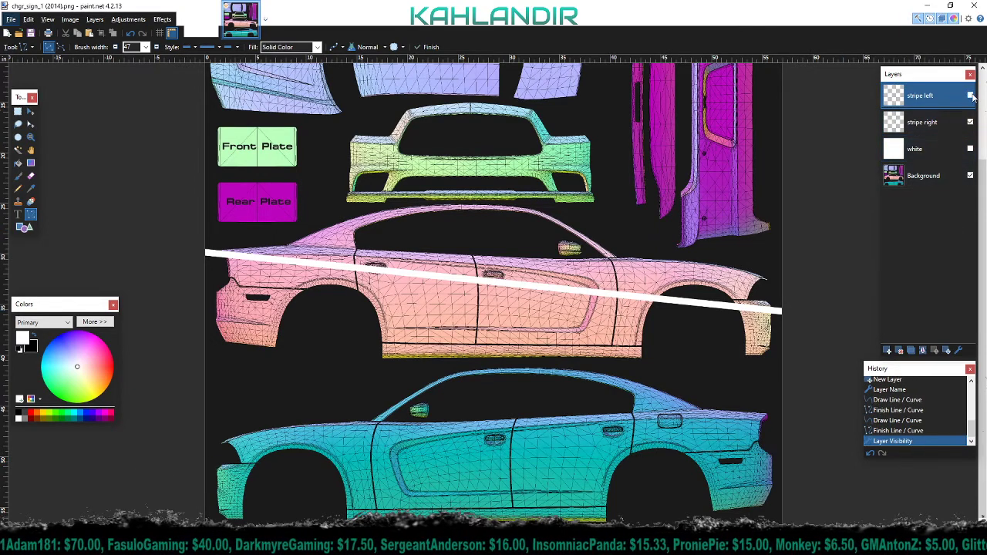
{"action": "left_click", "coordinate": [970, 96]}
{"action": "left_click", "coordinate": [970, 121]}
{"action": "left_click", "coordinate": [970, 121]}
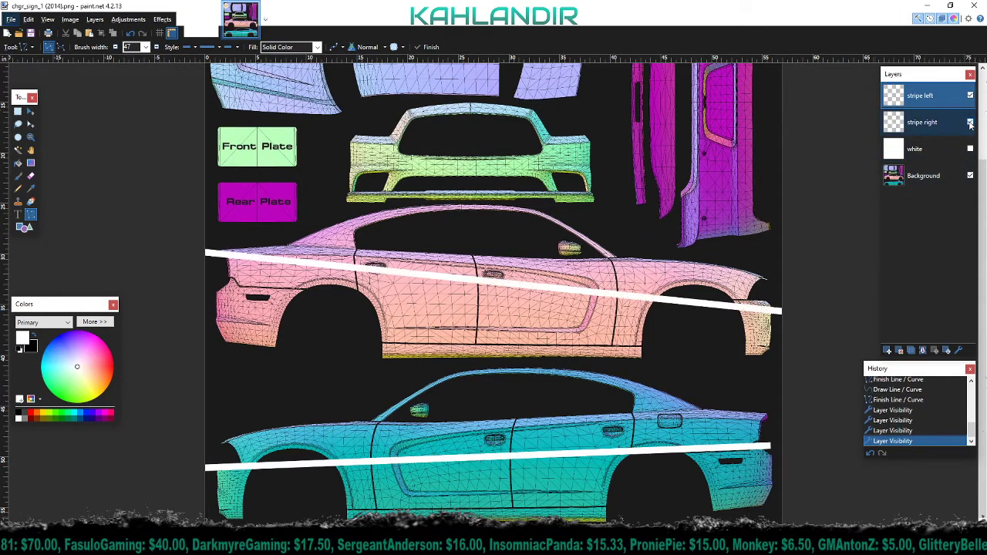